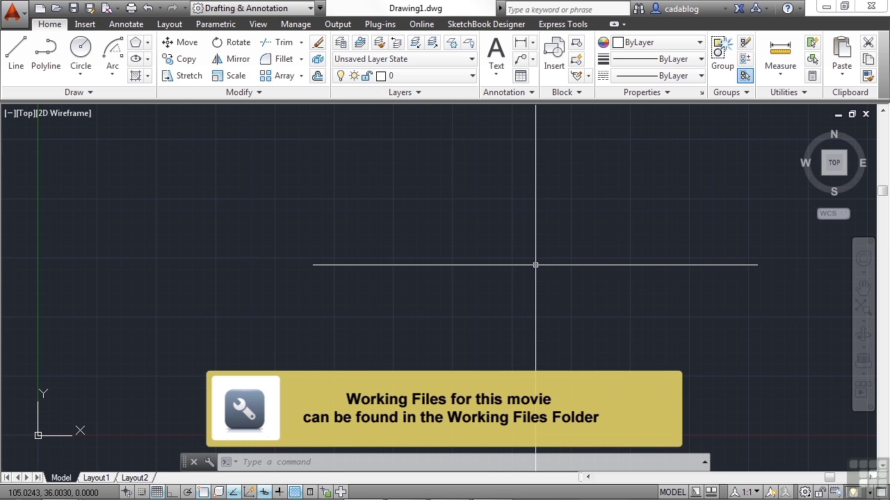
# - Open the drawing Mirror Examples.dwg with the OPEN command
pyautogui.write('open')
pyautogui.press('Return')
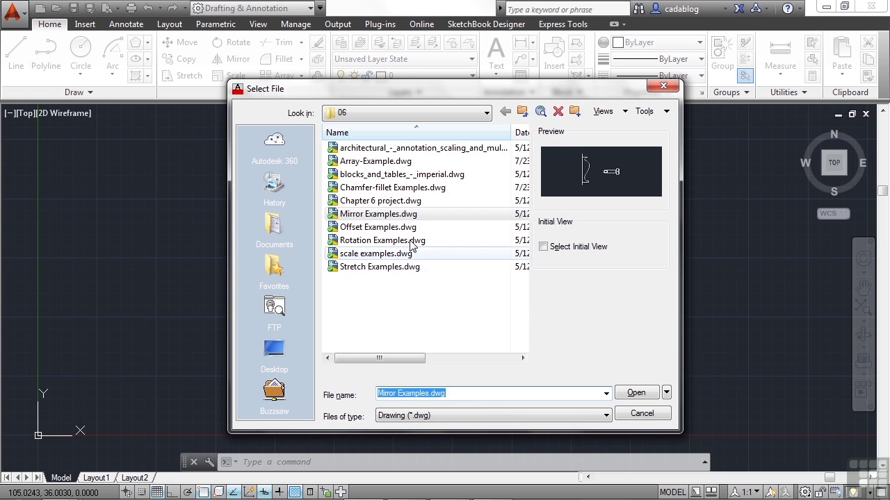
pyautogui.click(433, 216)
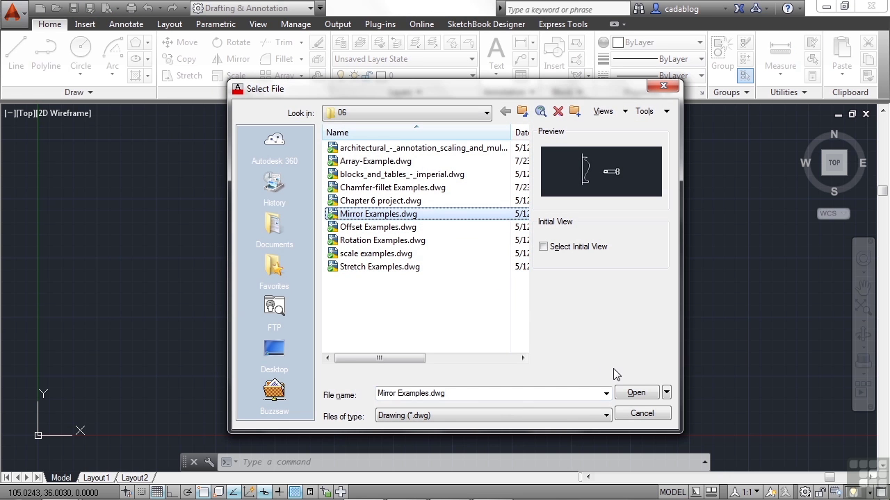
pyautogui.click(634, 393)
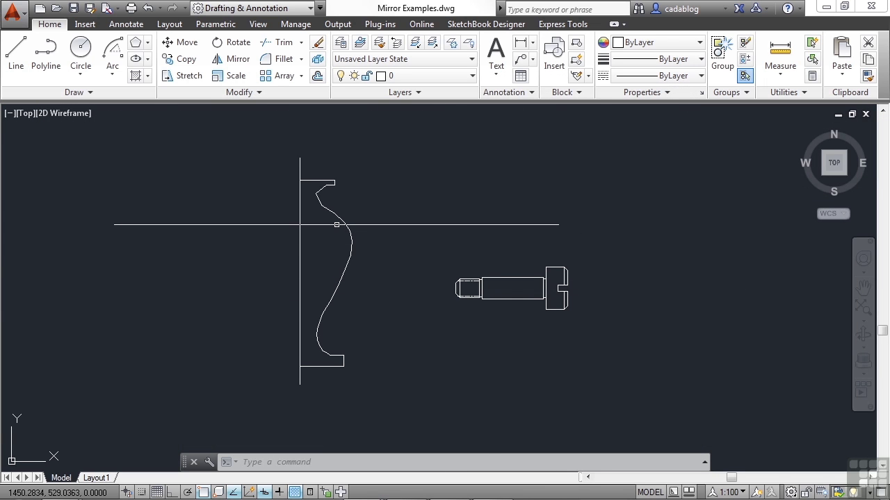
# - Start the Mirror command from the Home tab's Modify panel after cancelling the typed MI shortcut
pyautogui.moveTo(328, 218)
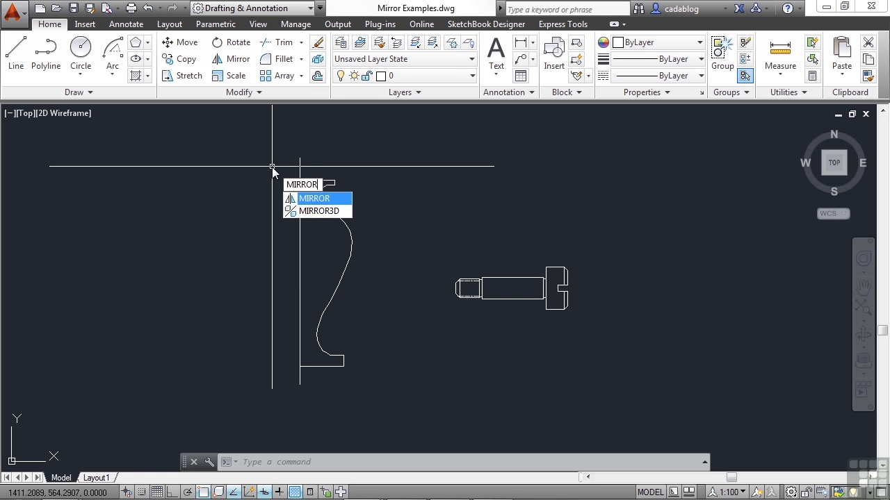
pyautogui.press('Escape')
pyautogui.write('m')
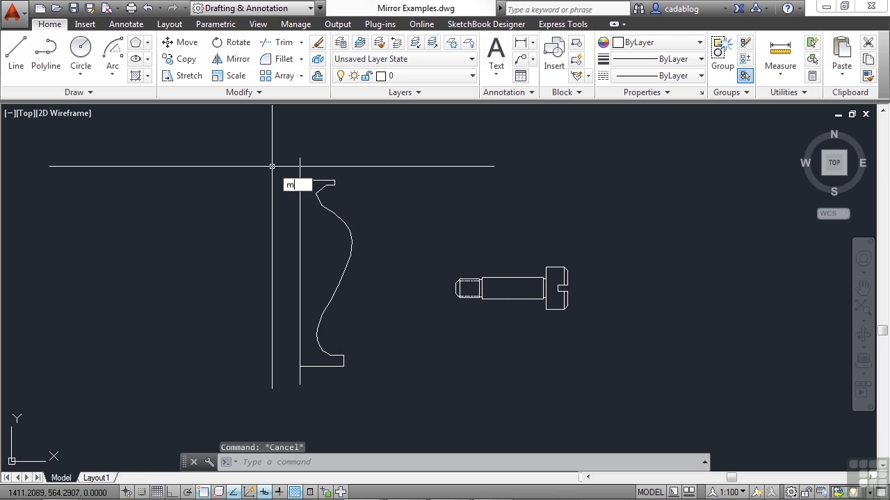
pyautogui.write('i')
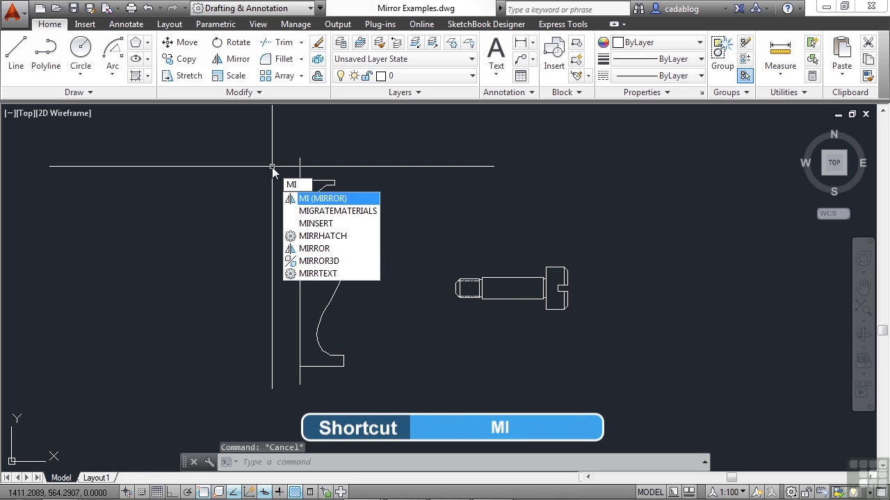
pyautogui.press('Escape')
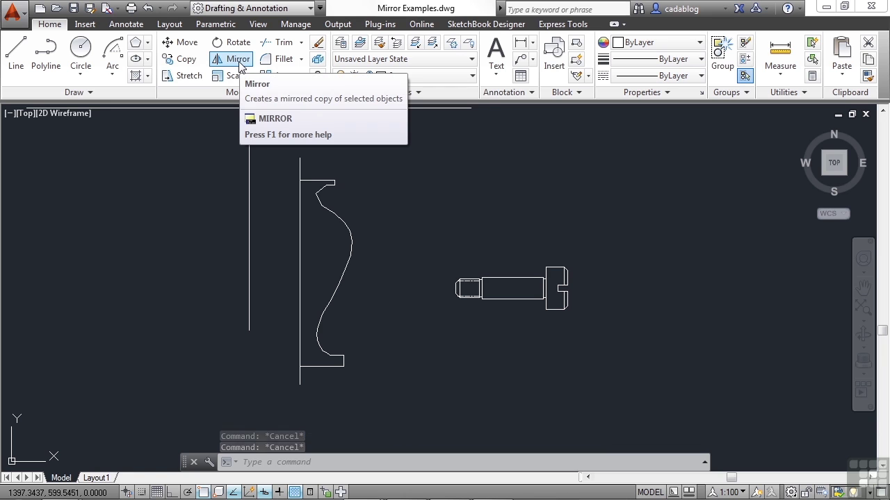
pyautogui.click(239, 62)
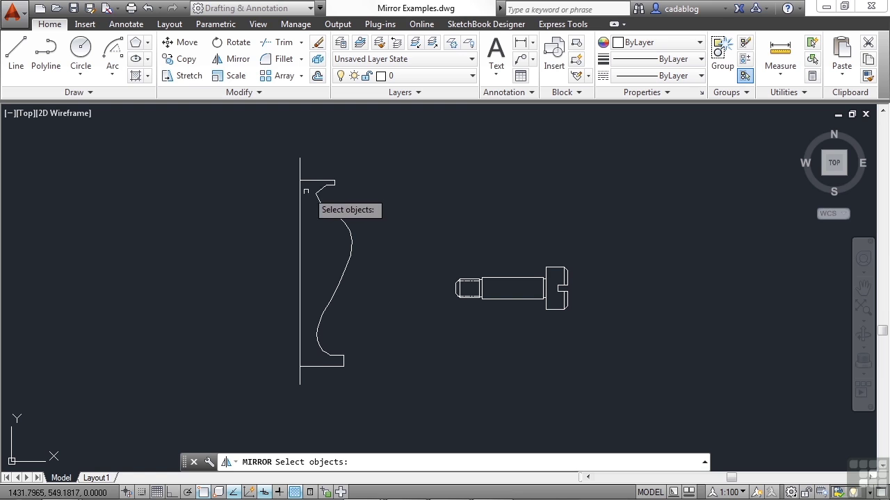
# - Select the curved half-vase polyline as the only object to mirror
pyautogui.click(327, 187)
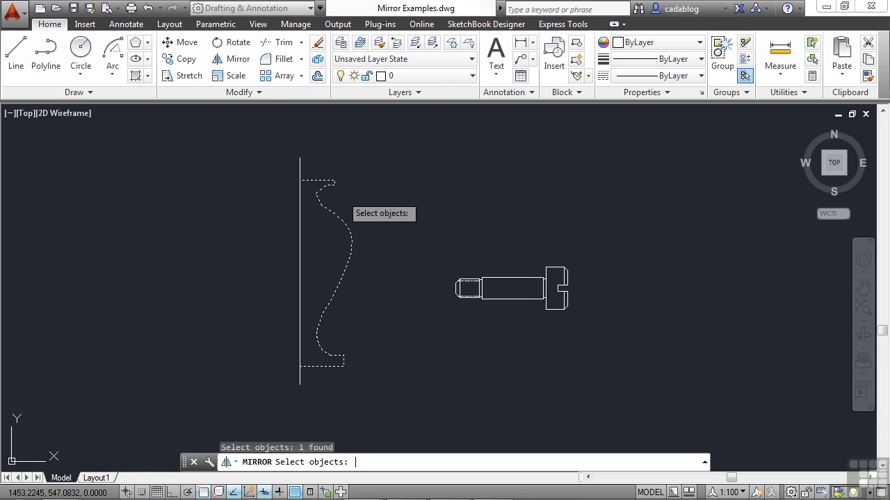
pyautogui.press('Return')
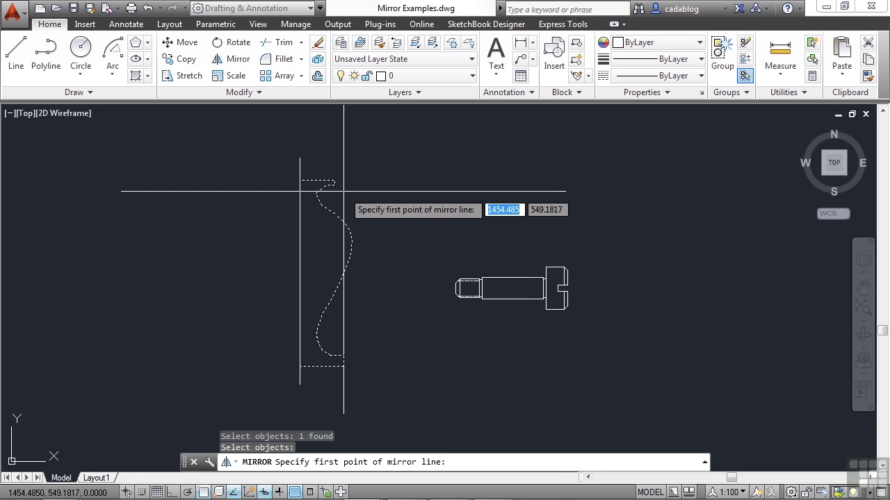
# - Define a vertical mirror line from the centre line's top endpoint to its bottom endpoint
pyautogui.scroll(3, 298, 191)
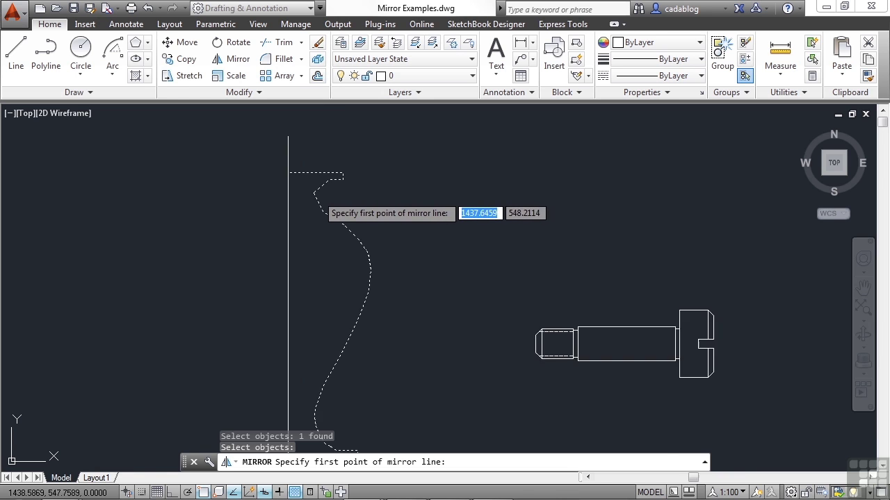
pyautogui.scroll(4, 269, 159)
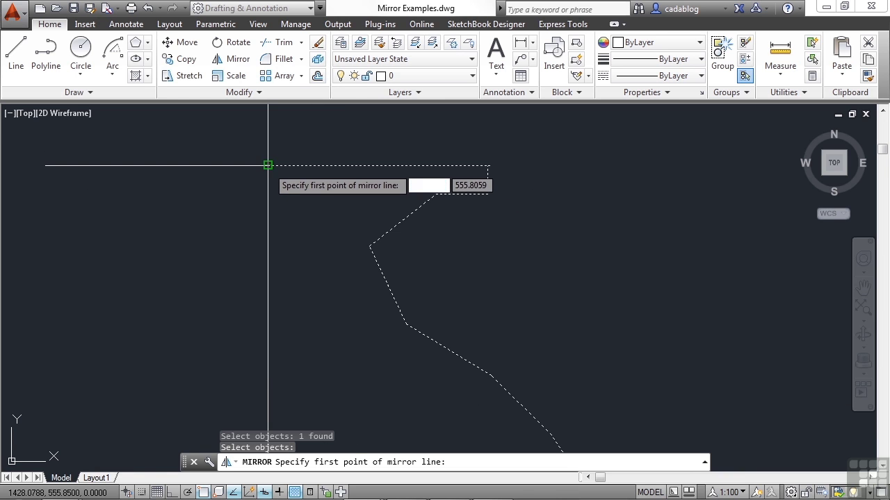
pyautogui.click(268, 165)
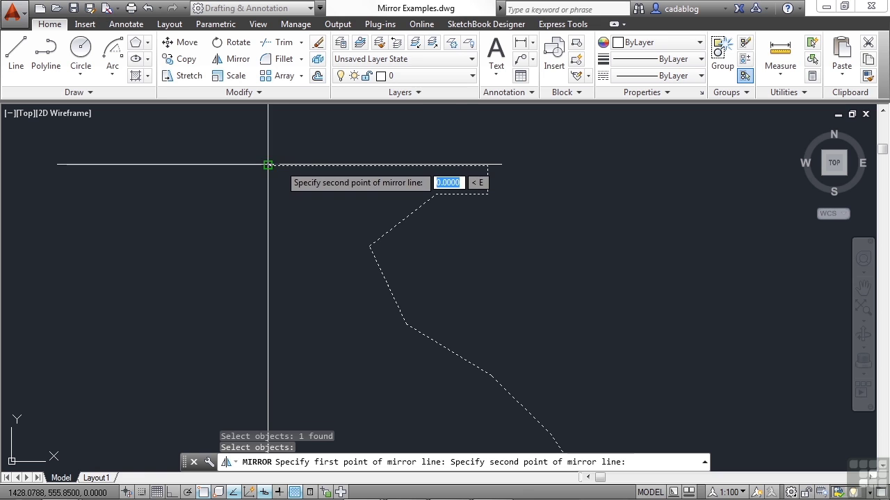
pyautogui.scroll(-6, 271, 164)
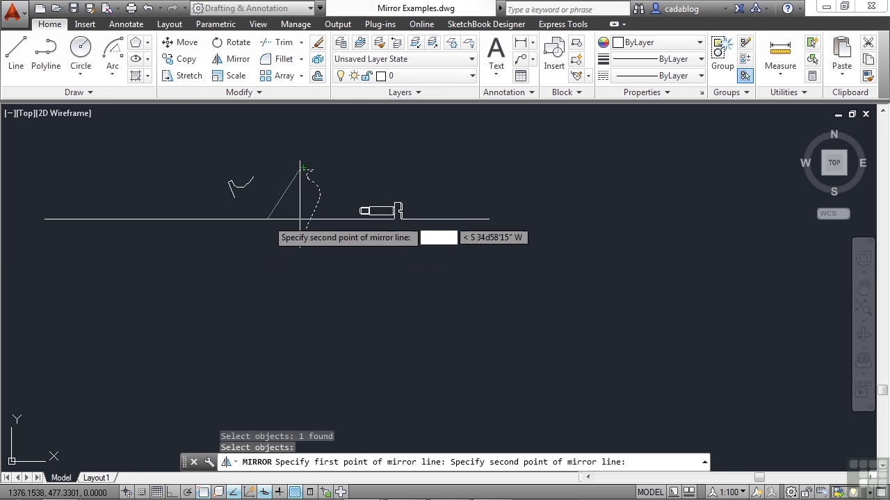
pyautogui.scroll(4, 278, 221)
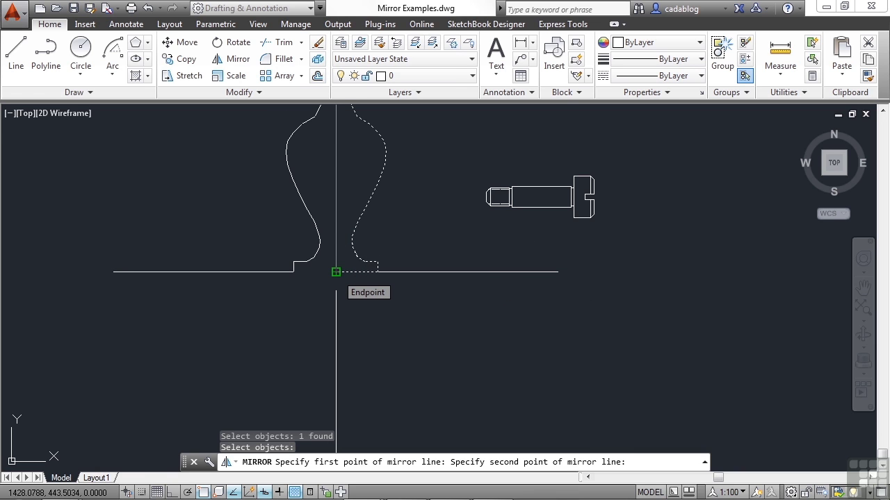
pyautogui.click(335, 272)
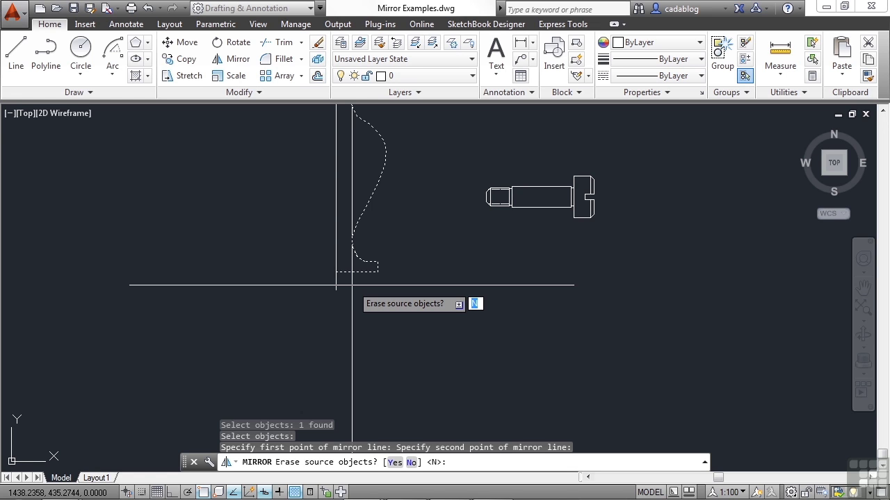
# - Finish the mirror keeping the source, then undo it back to the half vase
pyautogui.press('Return')
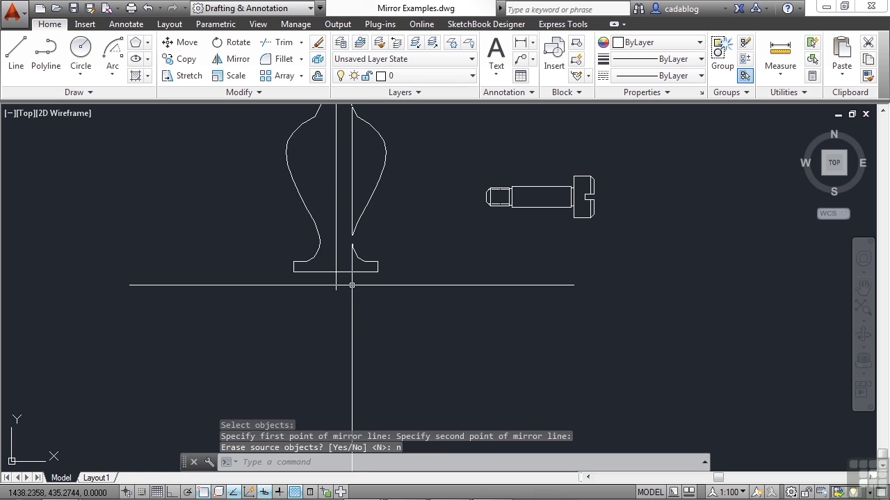
pyautogui.scroll(-2, 352, 285)
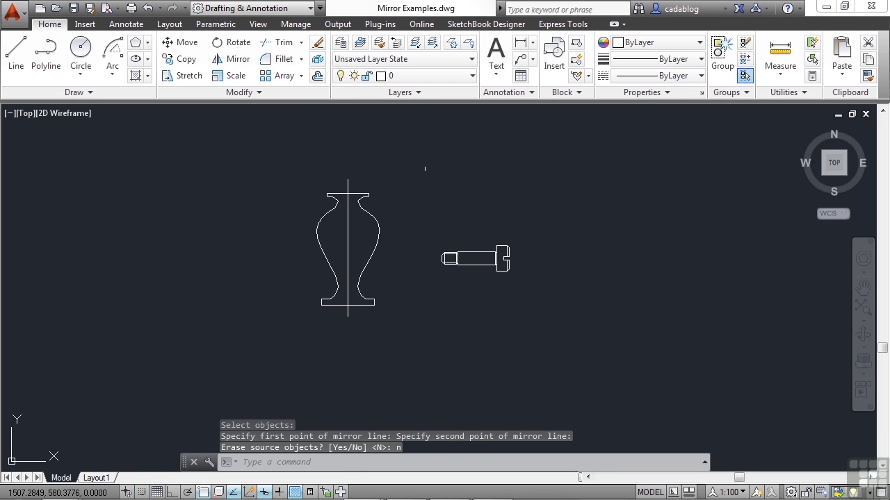
pyautogui.scroll(2, 262, 161)
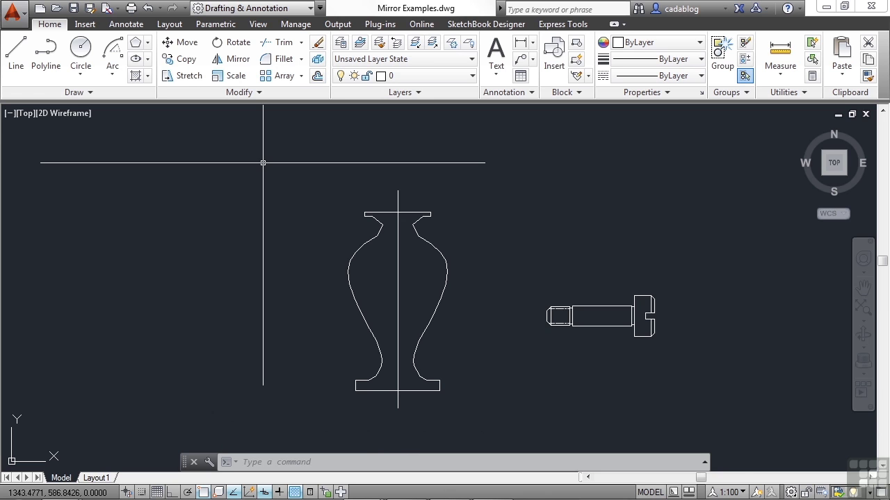
pyautogui.hotkey('ctrl', 'z')
pyautogui.hotkey('ctrl', 'z')
pyautogui.hotkey('ctrl', 'z')
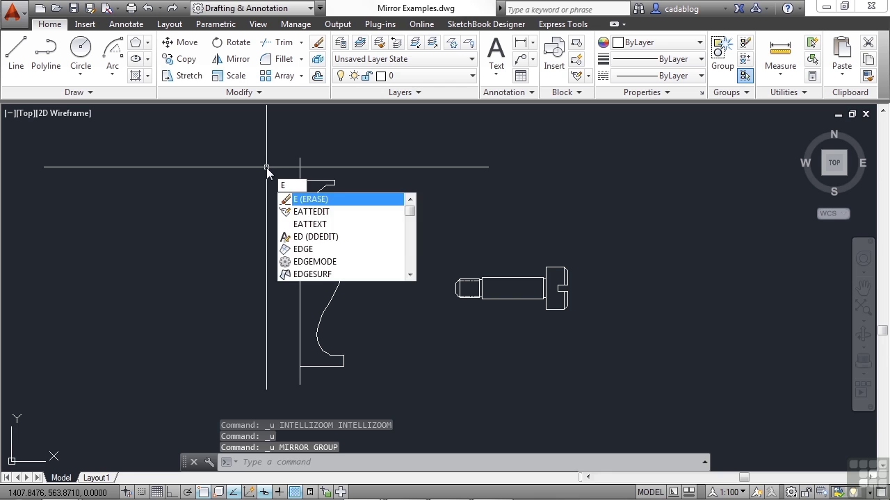
# - Erase the long vertical line beside the half-vase with a crossing window
pyautogui.press('Return')
pyautogui.click(297, 200)
pyautogui.click(295, 238)
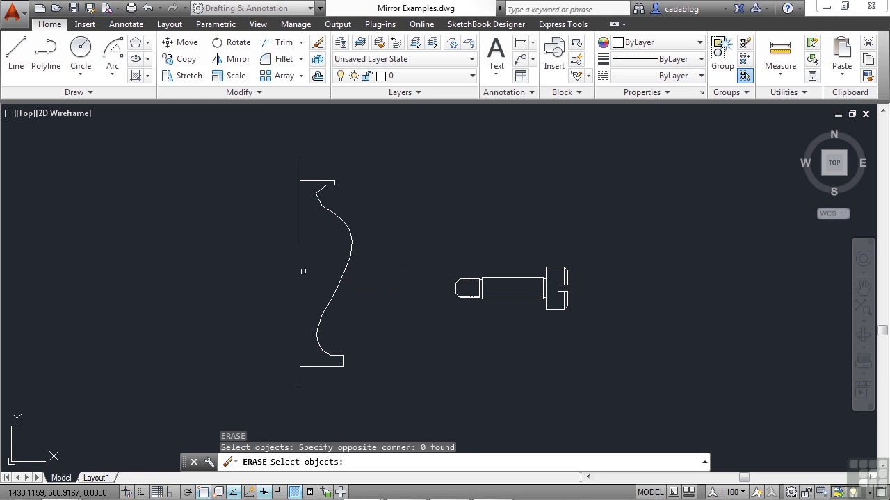
pyautogui.click(310, 251)
pyautogui.click(248, 262)
pyautogui.press('Return')
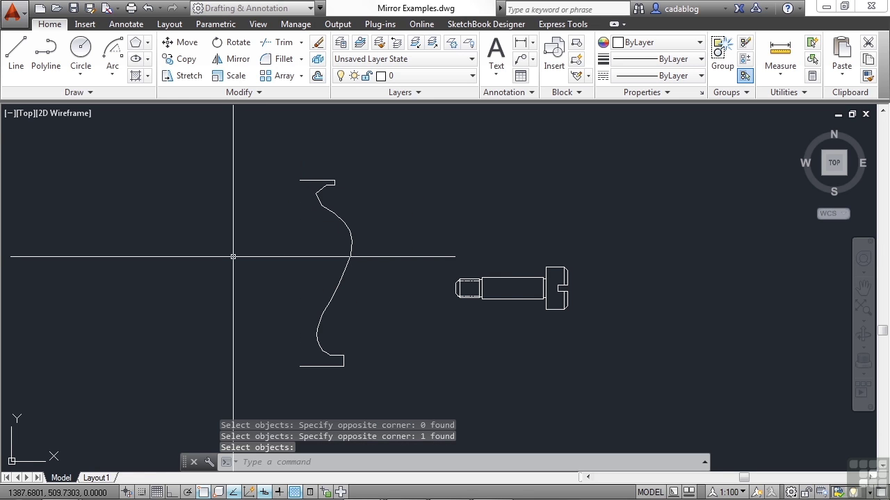
# - Mirror the half-vase curve with MI, snapping the first mirror point to its top endpoint
pyautogui.write('mi')
pyautogui.press('Return')
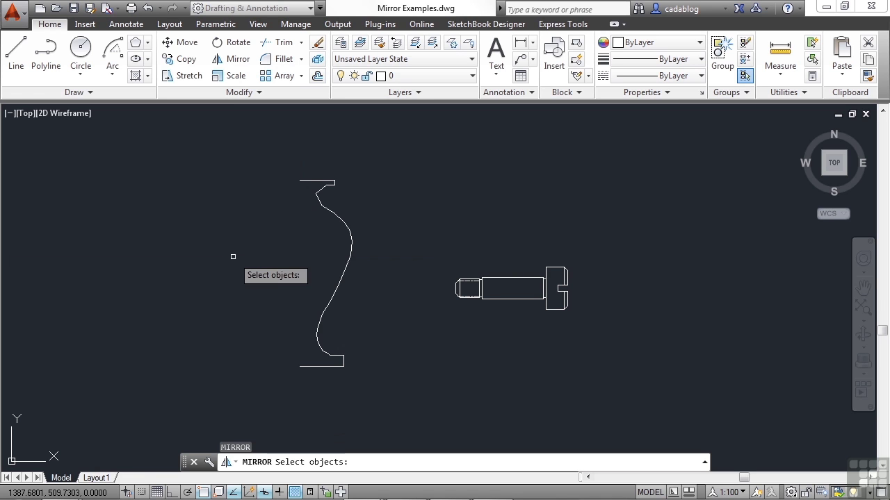
pyautogui.click(326, 207)
pyautogui.press('Return')
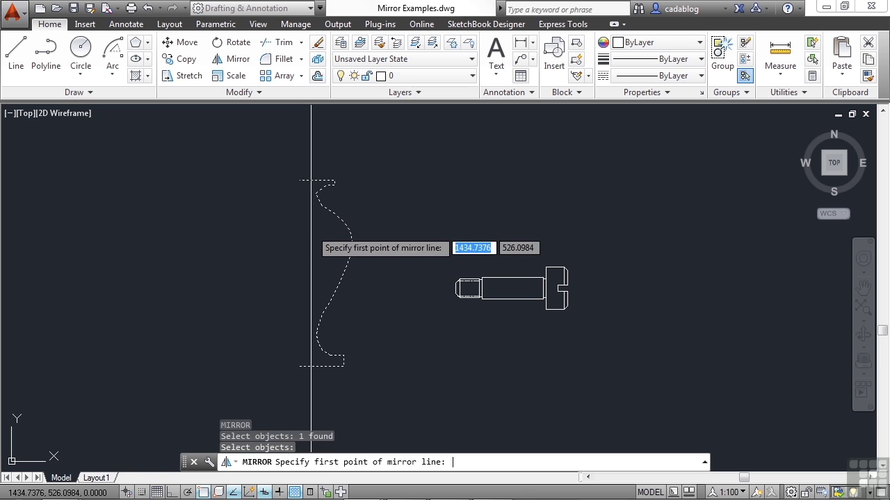
pyautogui.write('end')
pyautogui.press('Return')
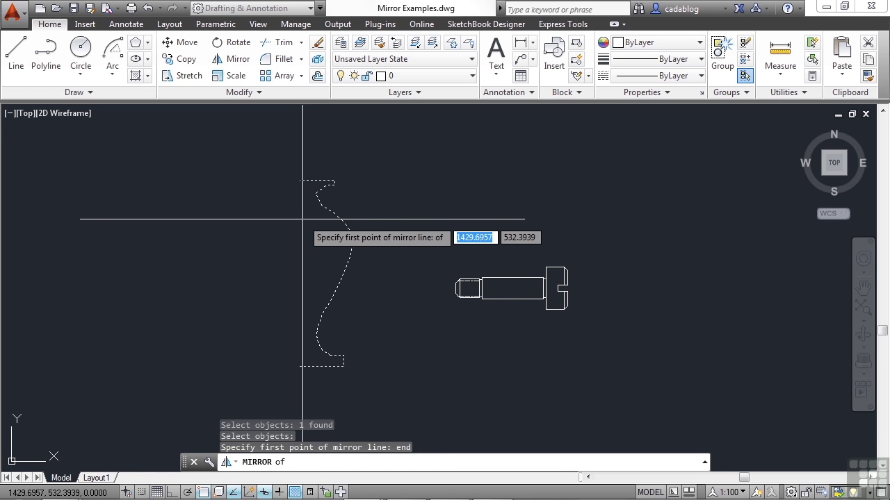
pyautogui.click(300, 181)
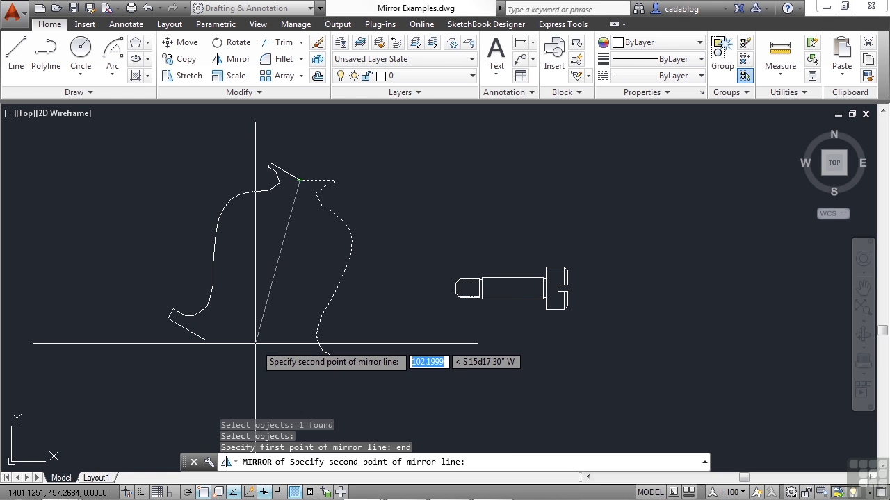
# - With Ortho on, set the second mirror point straight below and keep the original half
pyautogui.press('F8')
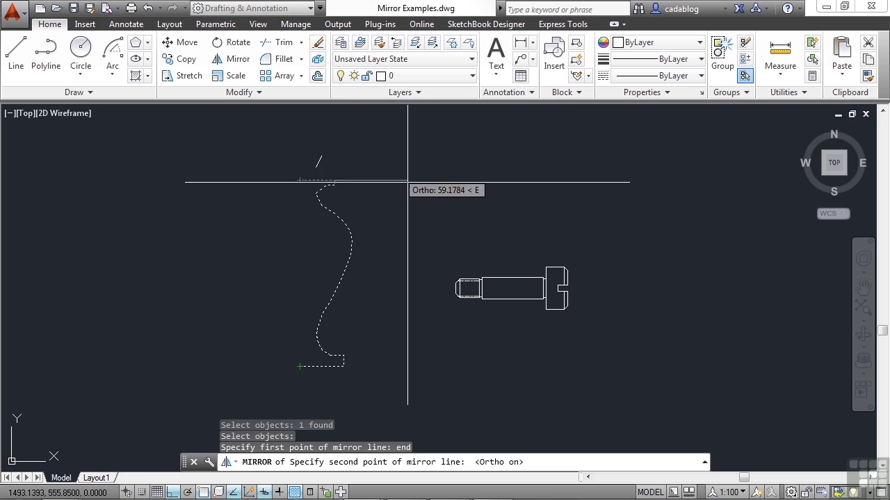
pyautogui.scroll(-2, 408, 182)
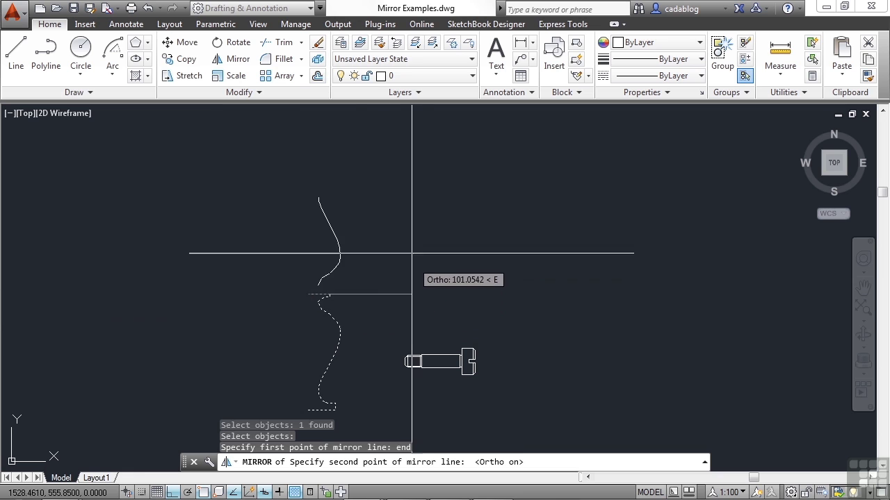
pyautogui.moveTo(387, 240); pyautogui.dragTo(400, 169, button='middle')
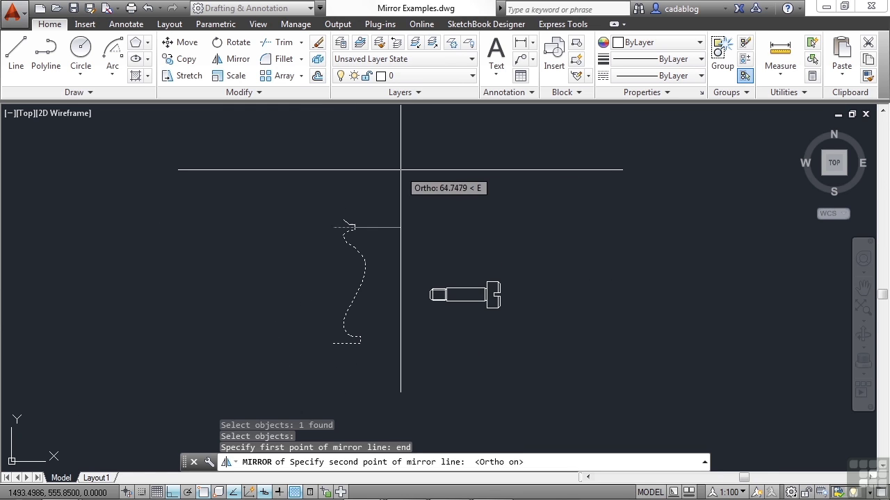
pyautogui.click(337, 159)
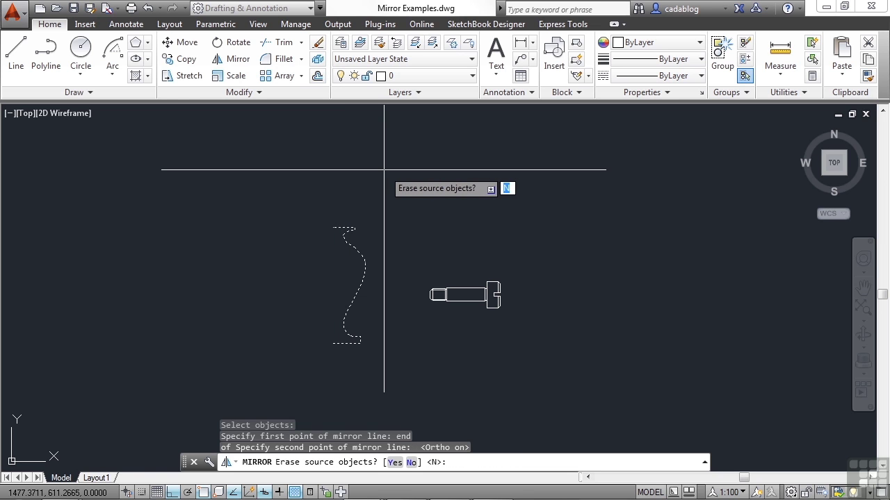
pyautogui.press('Return')
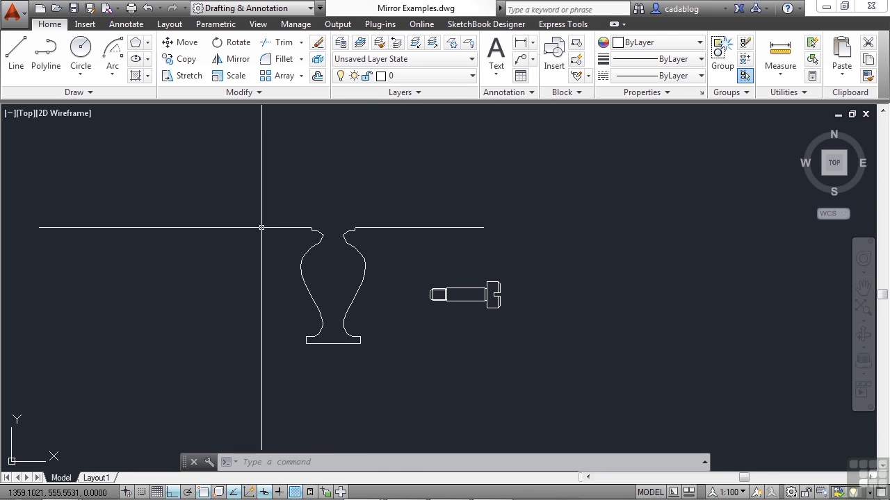
# - Rerun MI and window-select all 13 objects of the bolt
pyautogui.write('mi')
pyautogui.press('Return')
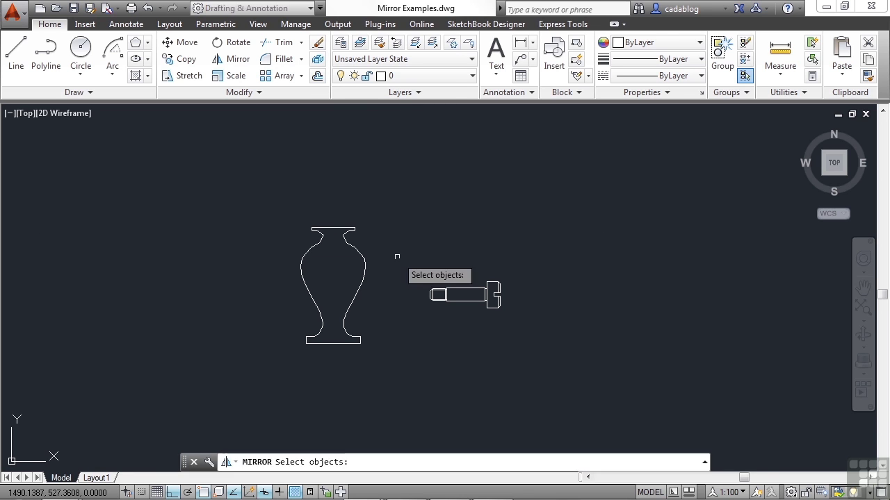
pyautogui.click(521, 271)
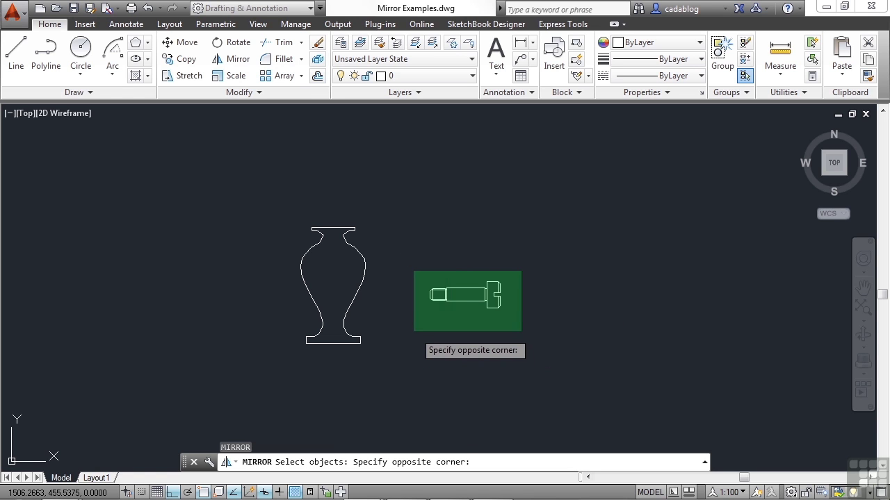
pyautogui.click(412, 329)
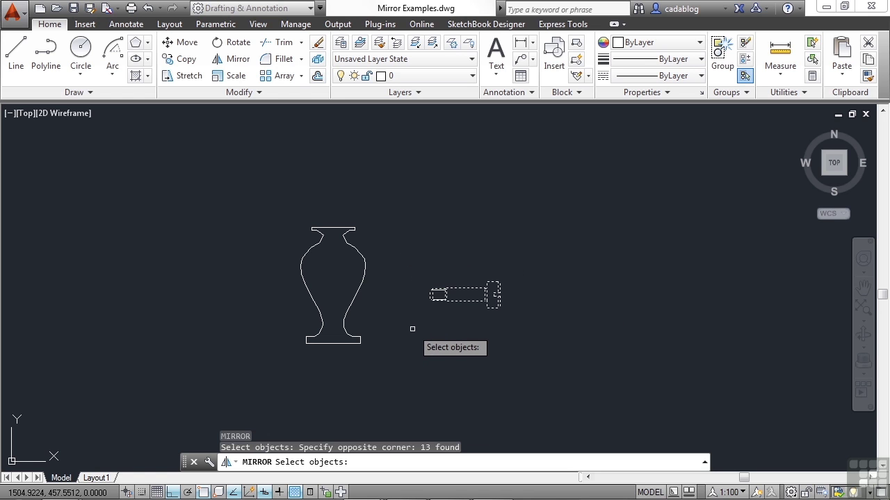
pyautogui.click(461, 300)
pyautogui.click(526, 259)
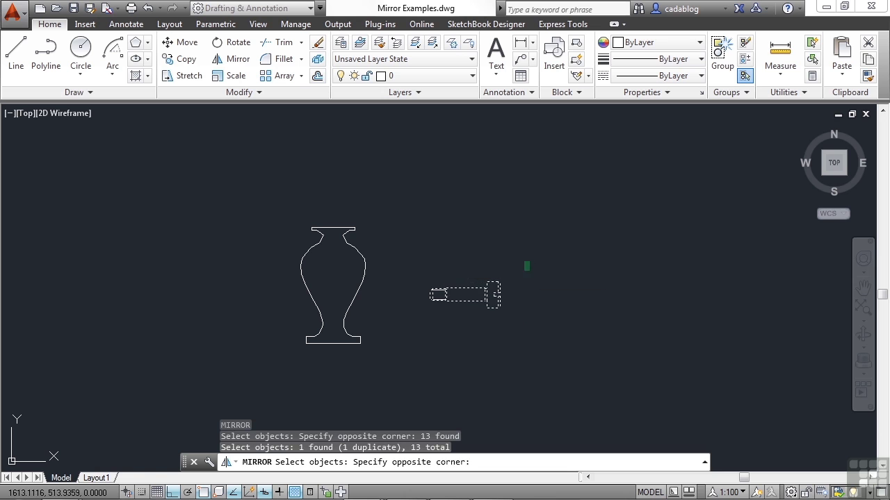
pyautogui.click(470, 314)
pyautogui.click(407, 256)
pyautogui.click(546, 333)
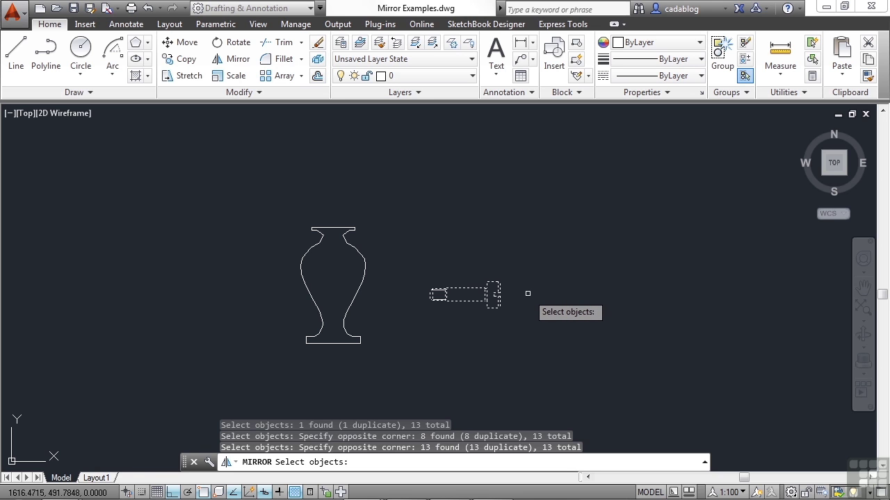
# - Mirror the bolt across a vertical line to its right, erasing the original bolt
pyautogui.press('Return')
pyautogui.click(543, 241)
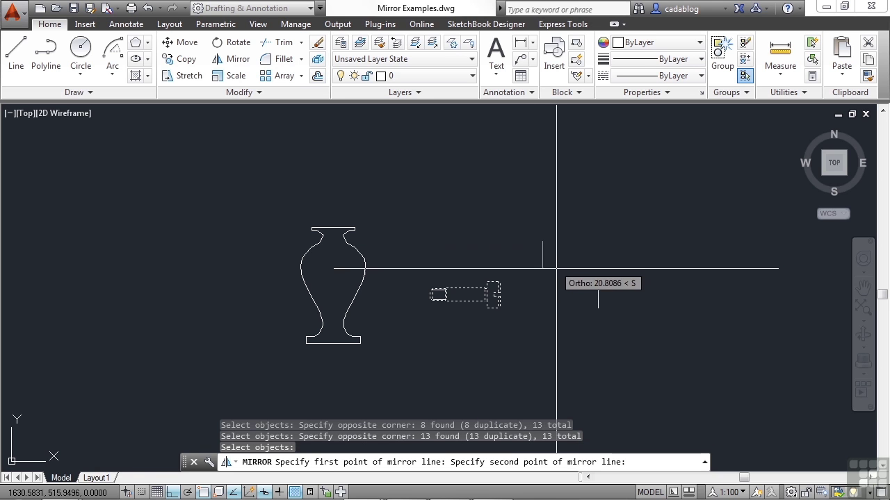
pyautogui.click(547, 325)
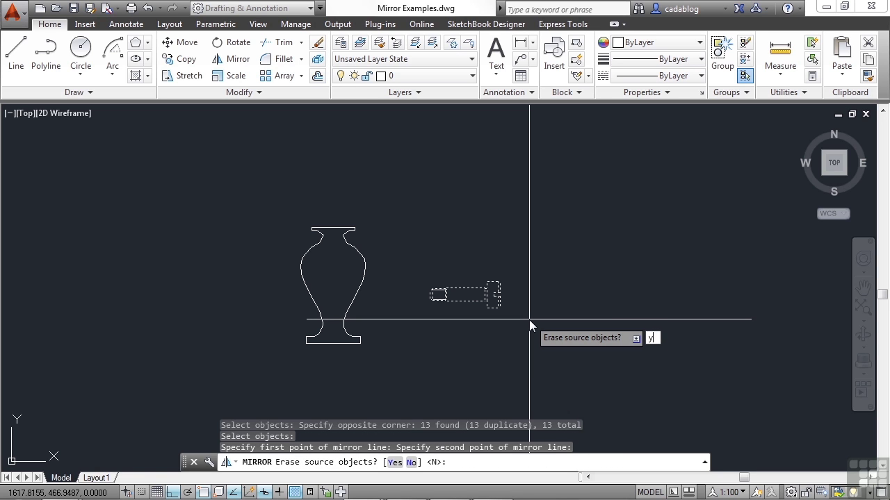
pyautogui.press('Return')
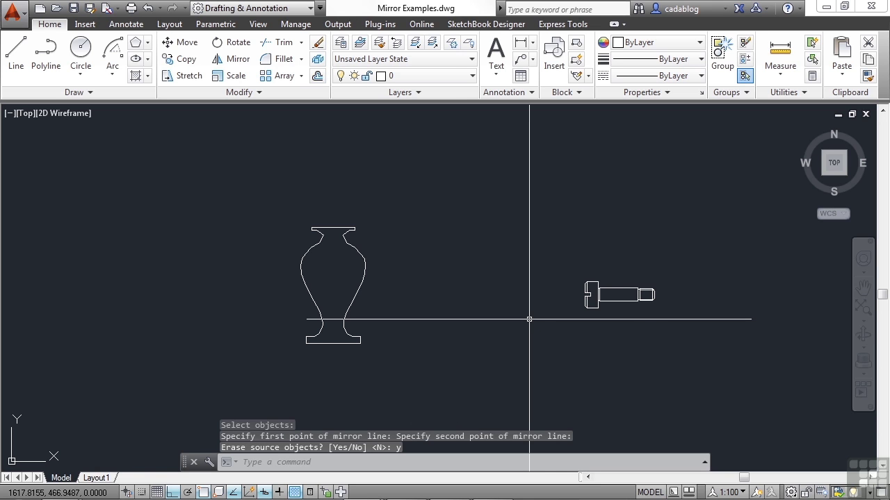